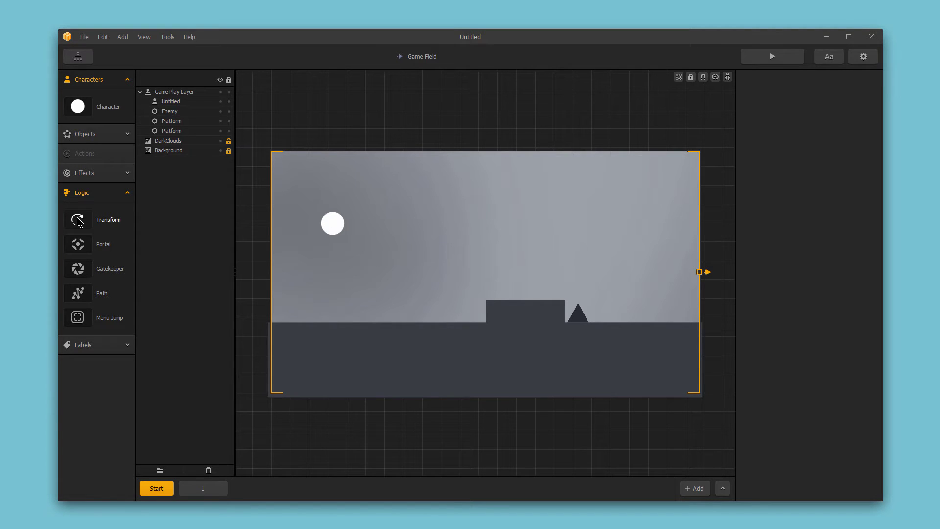
Drop a Transform logic piece on the field and place it right of the triangle enemy, at 1012.68, 228.50.
drag(77, 222, 492, 232)
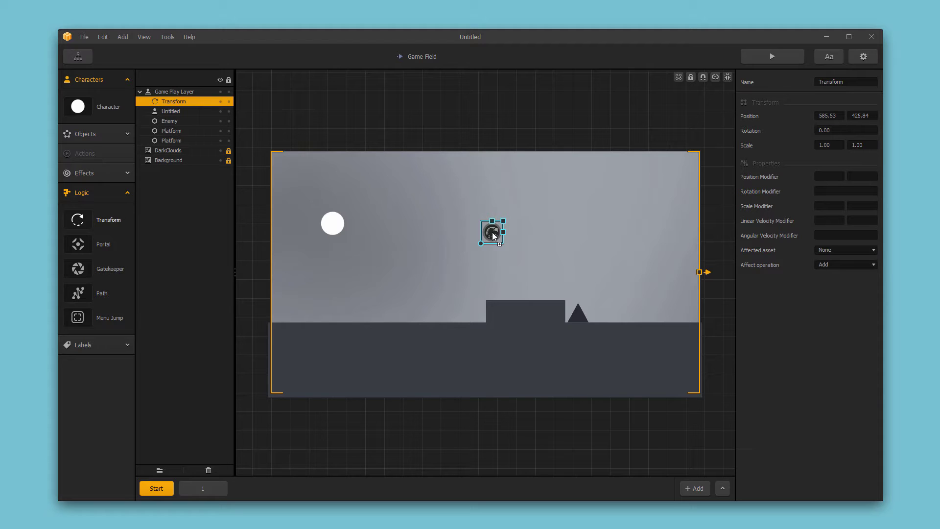
drag(493, 233, 607, 249)
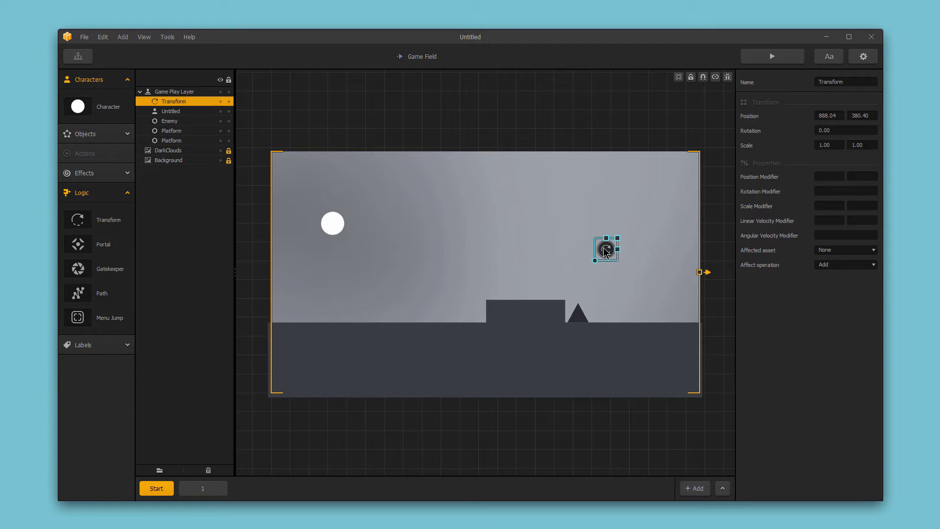
drag(605, 252, 653, 308)
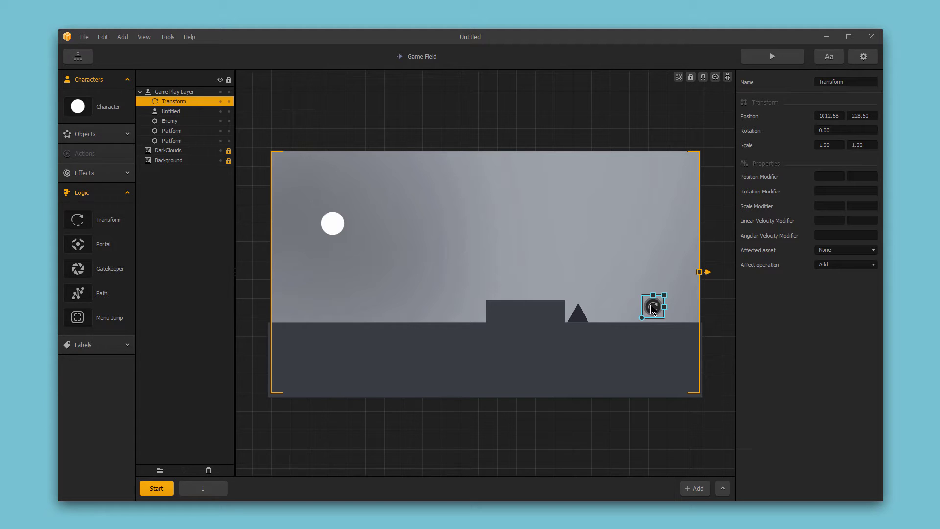
Check the Enemy's velocity, then shift the Transform nearer the right edge to 1085.38, 214.22.
click(582, 316)
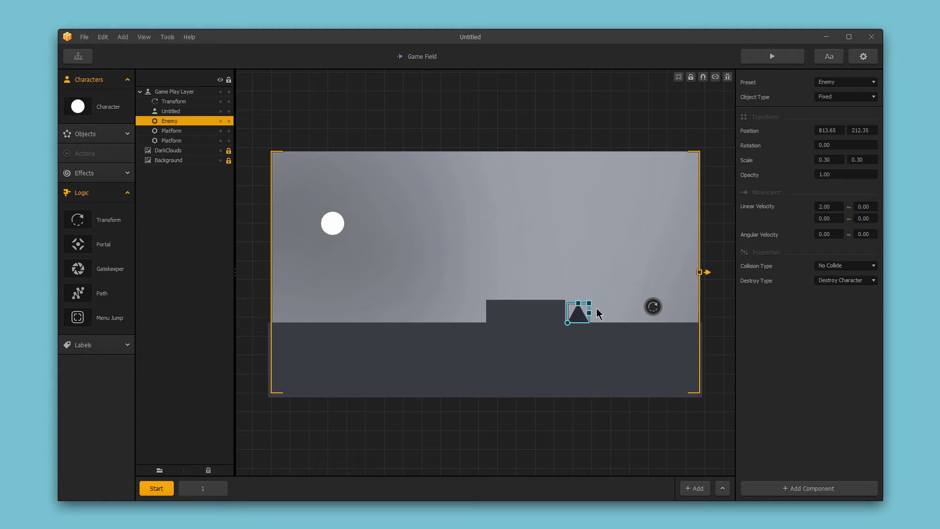
click(656, 312)
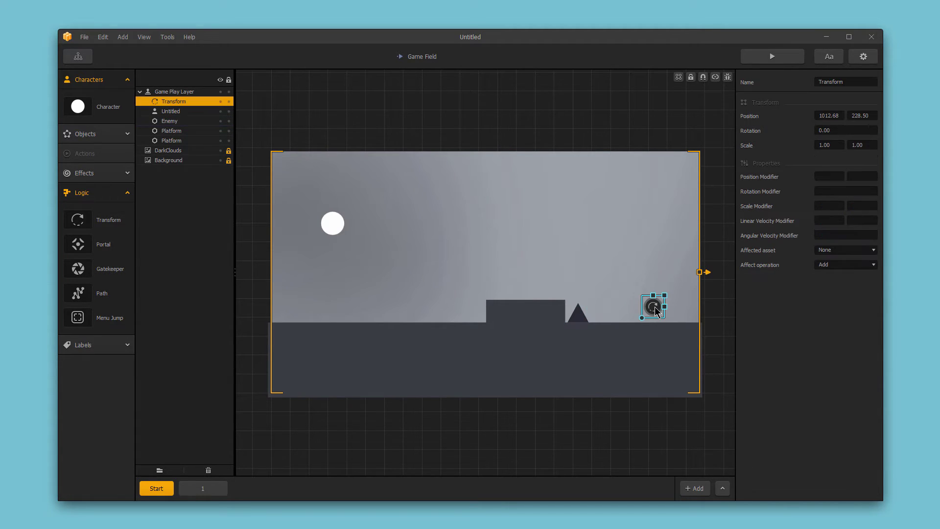
drag(657, 313, 685, 318)
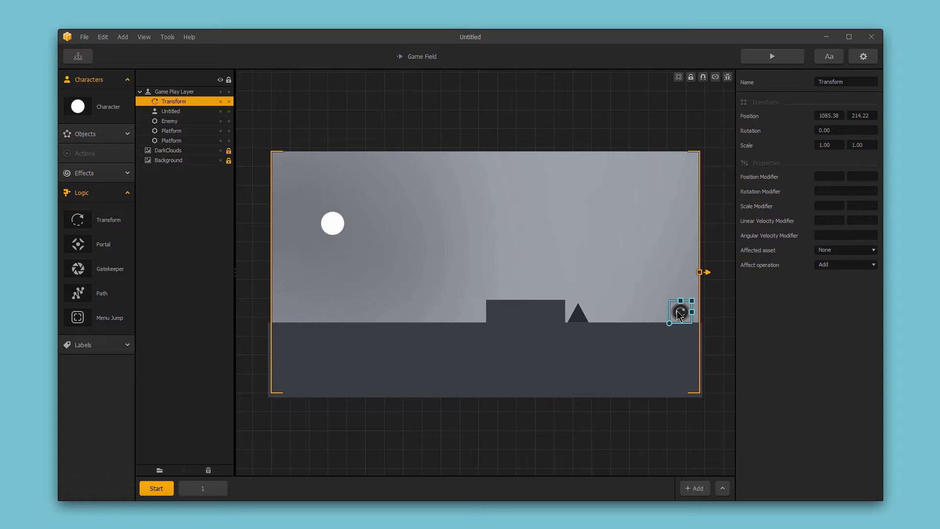
Give the Transform Linear Velocity Modifier -2.00 on the Enemy asset with Replace, then recheck the Enemy.
click(841, 221)
text(-2)
click(833, 252)
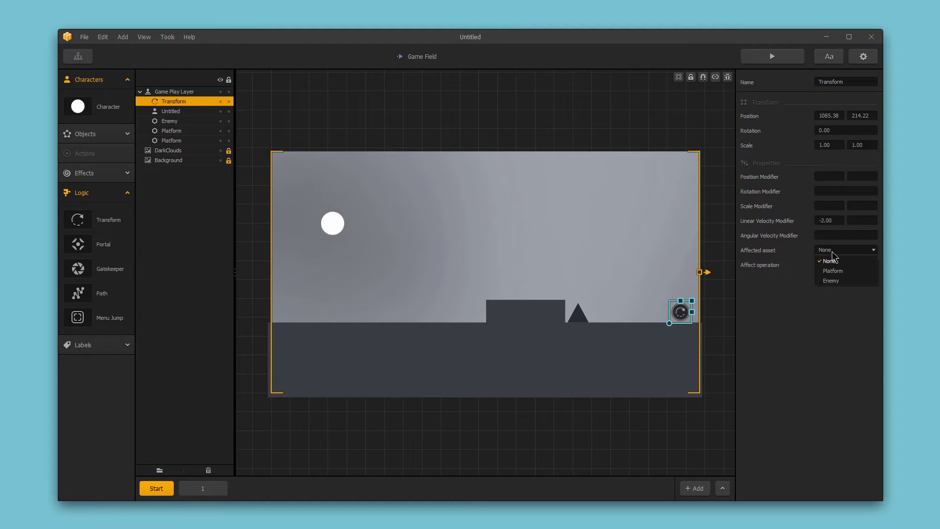
click(835, 281)
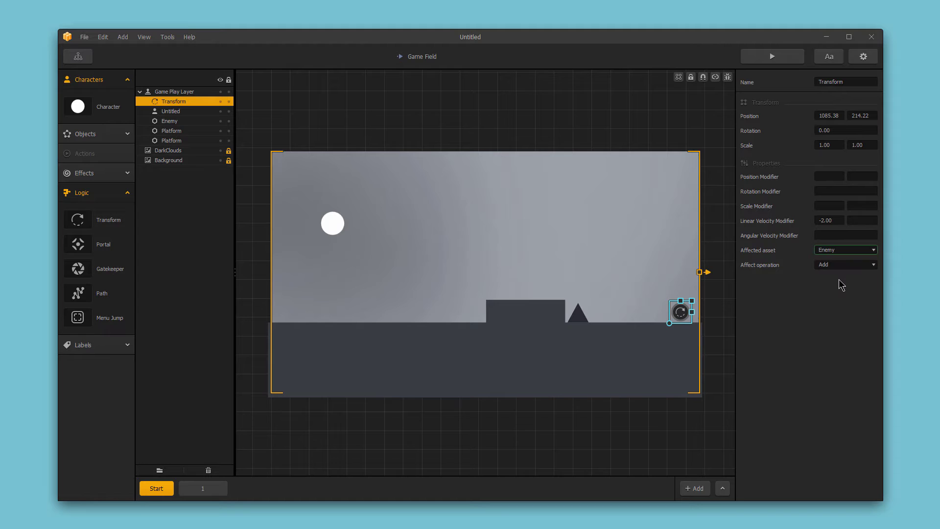
click(838, 265)
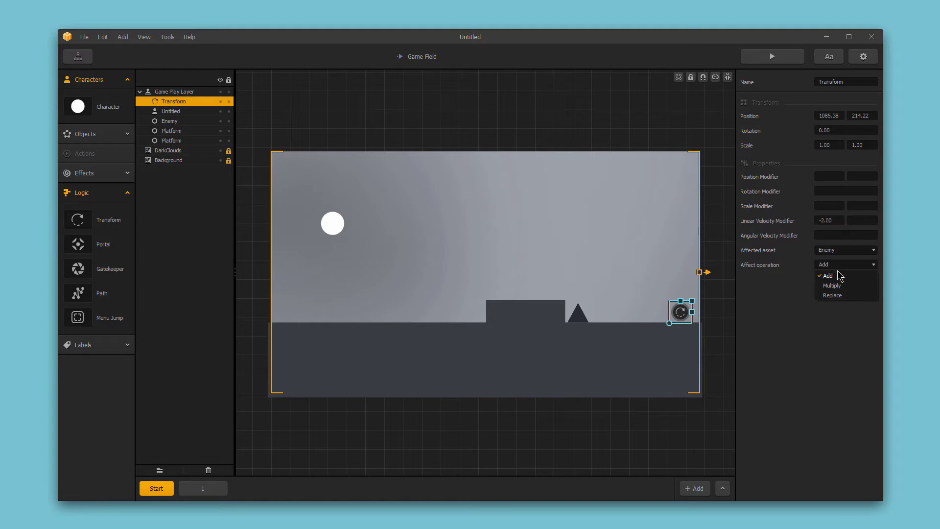
click(841, 294)
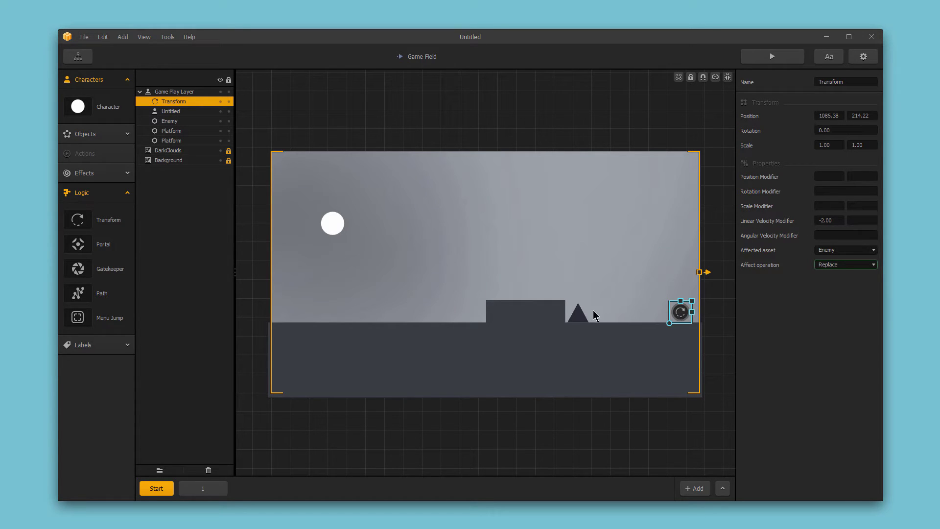
click(579, 317)
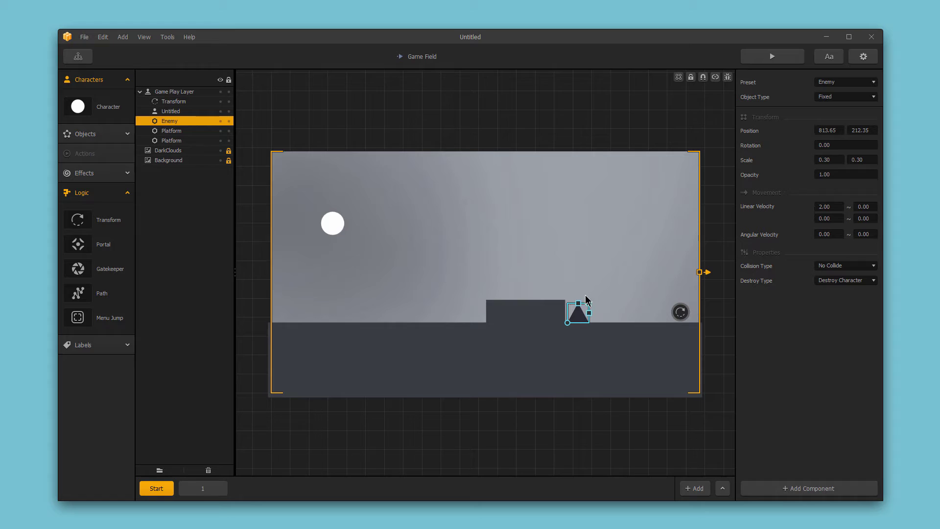
click(680, 312)
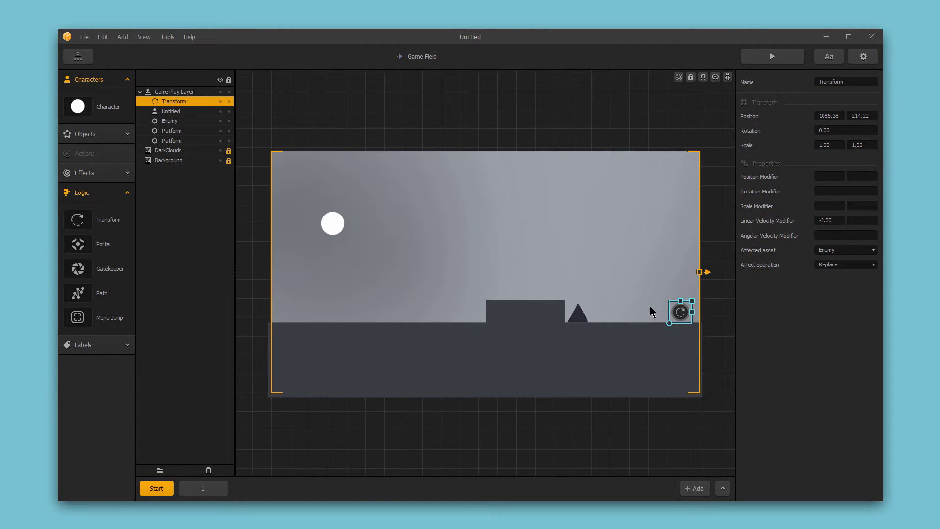
Scale up the Transform piece and run a preview to test the enemy reversing.
drag(692, 301, 675, 310)
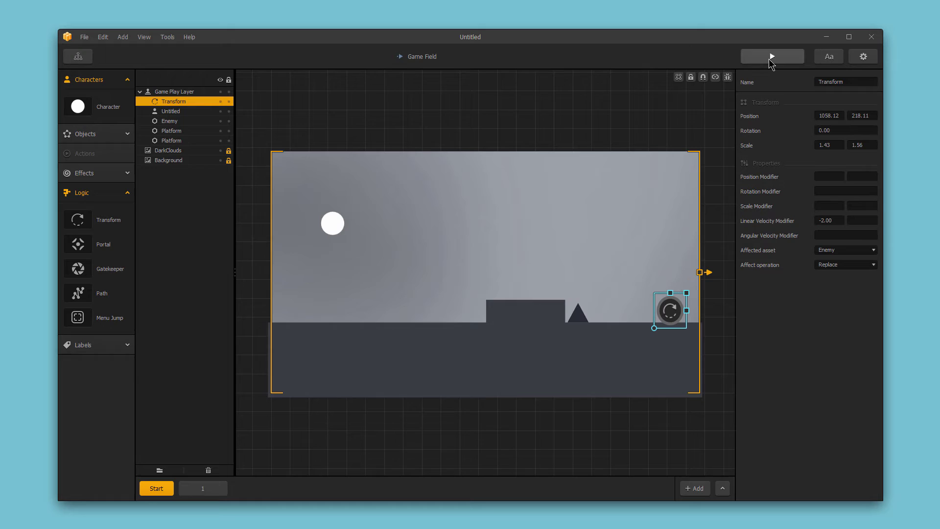
click(770, 58)
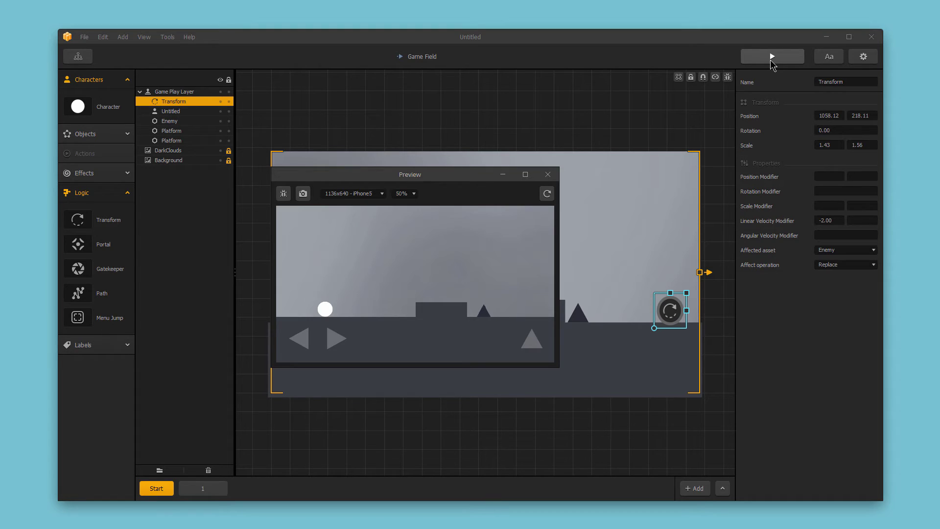
click(771, 56)
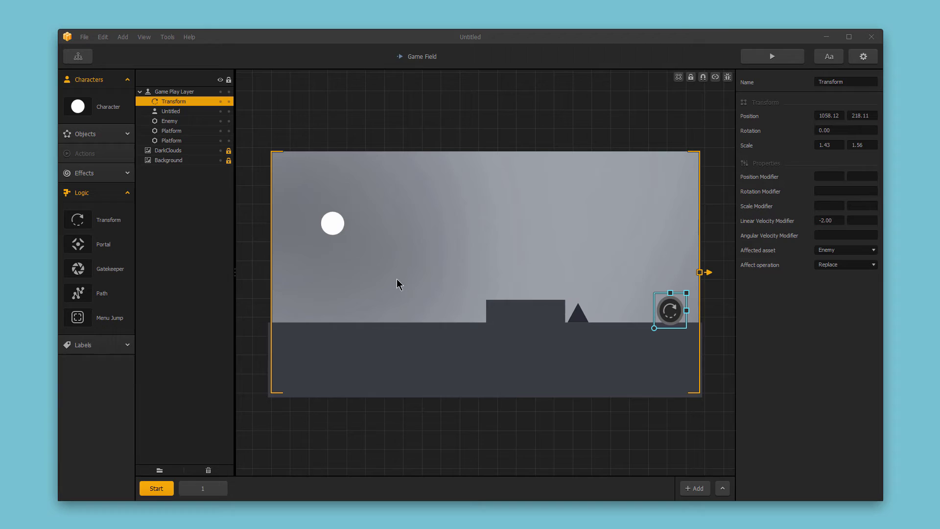
Place a second Transform piece just left of the triangle enemy.
drag(78, 221, 580, 309)
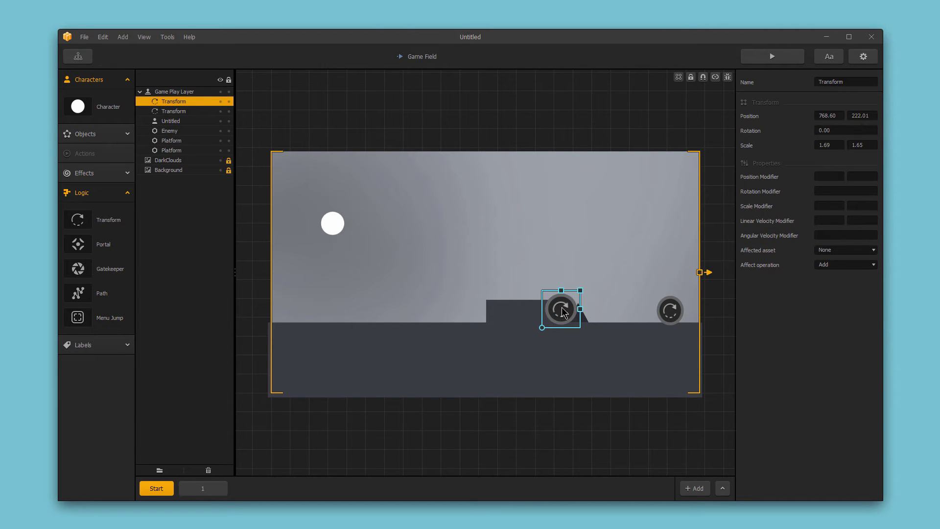
click(591, 317)
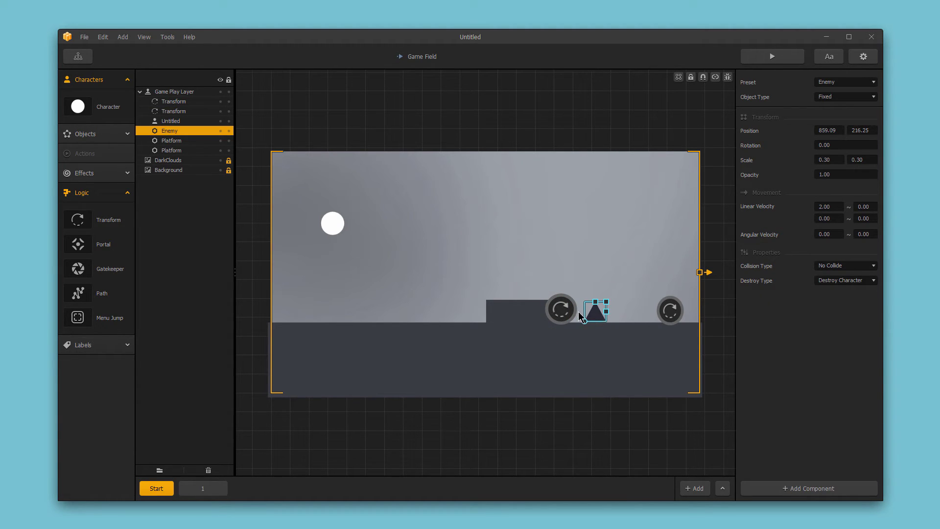
drag(568, 317, 573, 316)
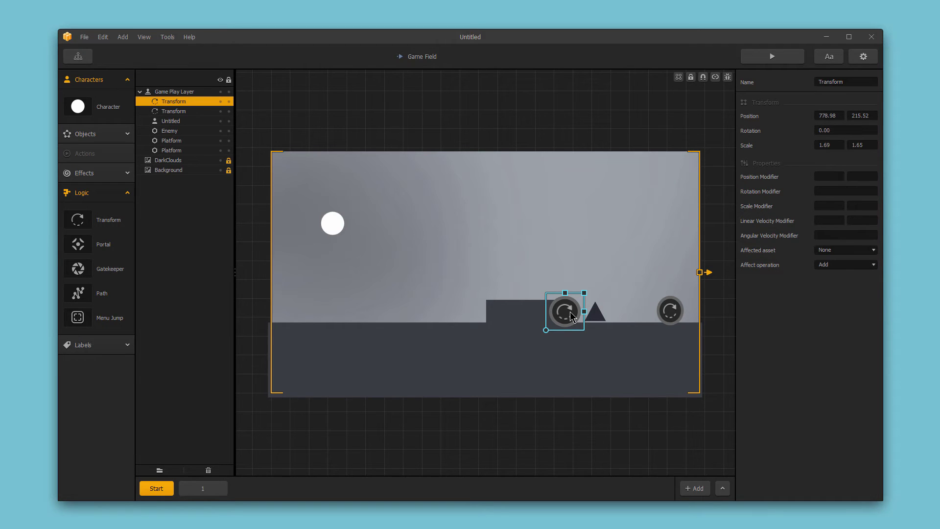
Set it to Replace the Enemy's velocity with 2.00 and Scale Modifier 2.00, 2.00.
click(835, 219)
click(827, 250)
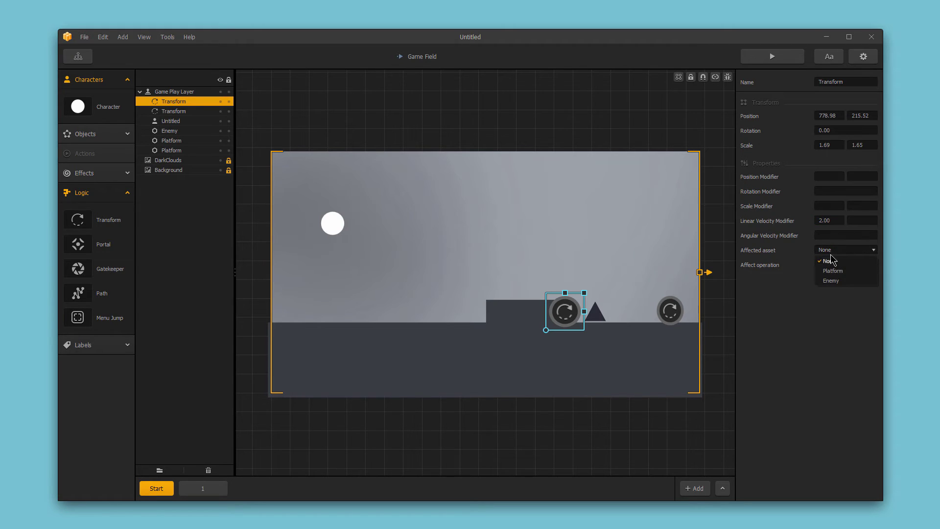
click(839, 283)
click(829, 265)
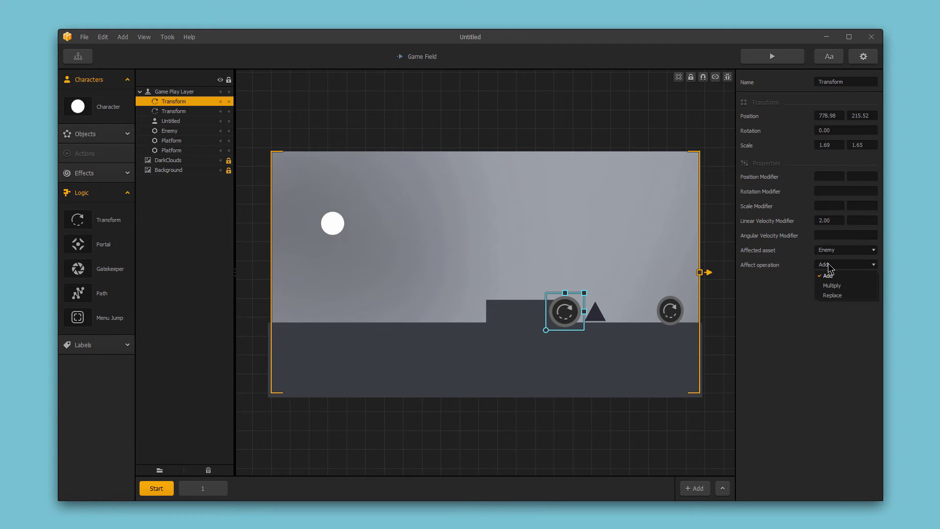
click(834, 294)
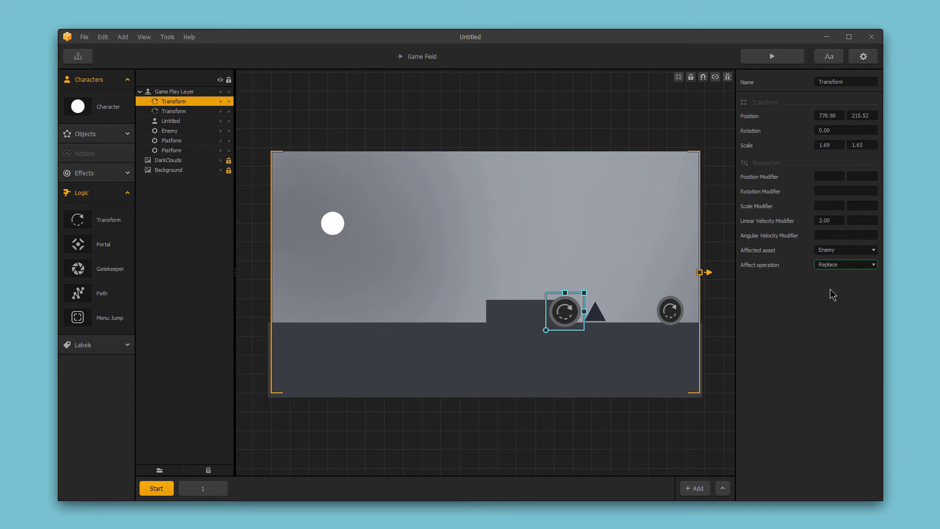
click(828, 206)
text(2)
click(853, 205)
text(2)
click(771, 57)
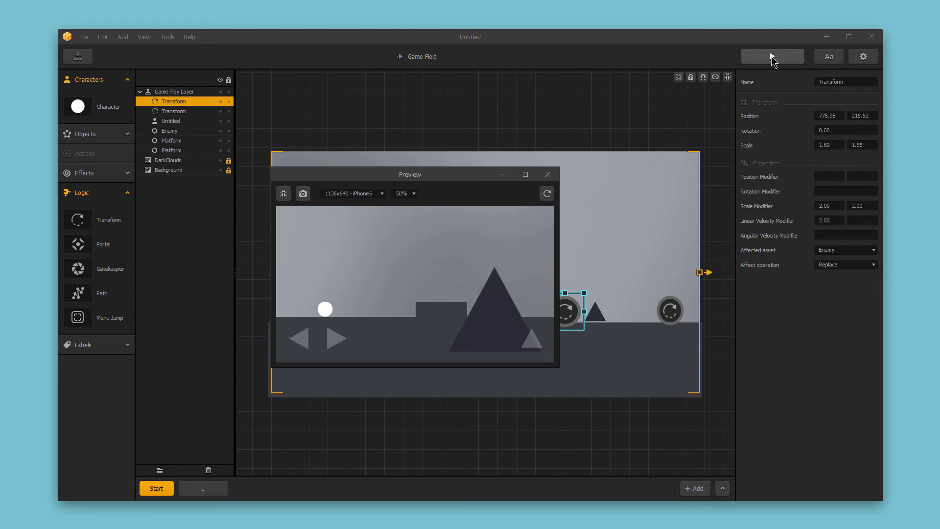
click(771, 56)
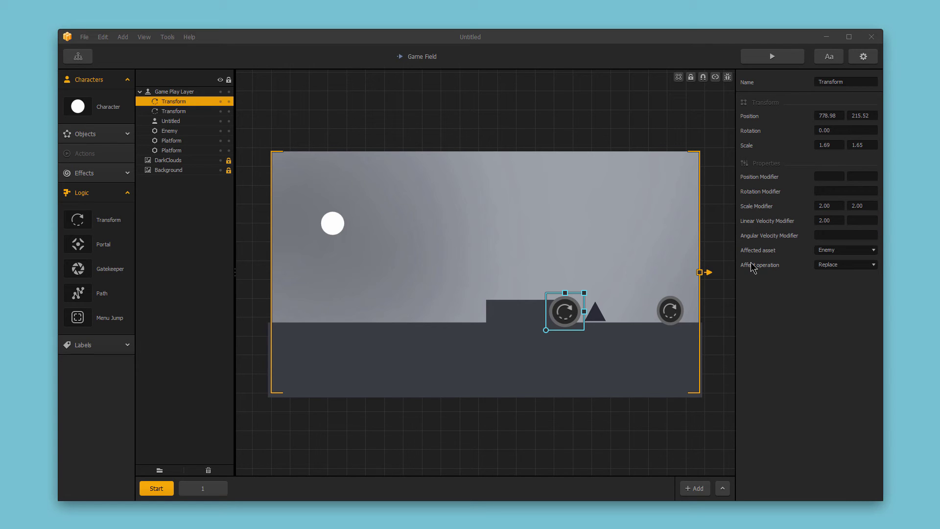
Switch the second Transform's Affect operation from Replace to Add, then recheck the Enemy.
click(830, 265)
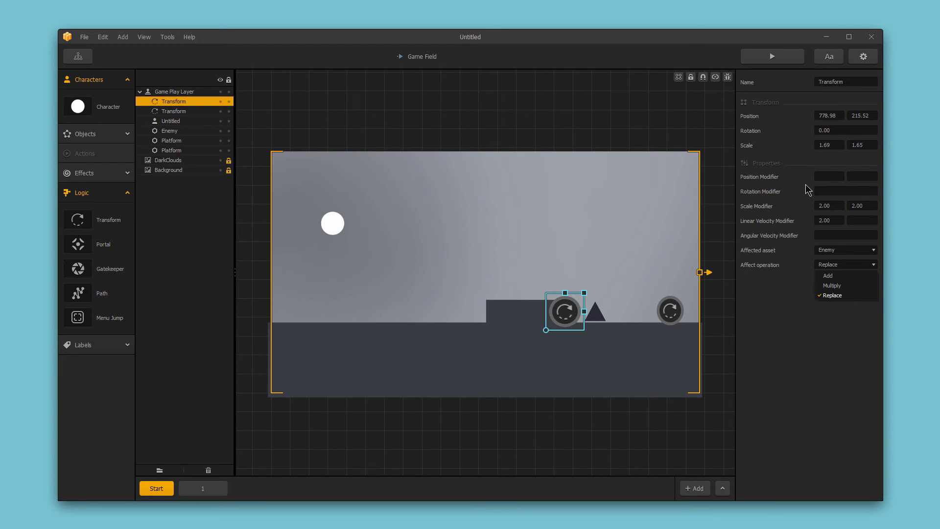
click(833, 276)
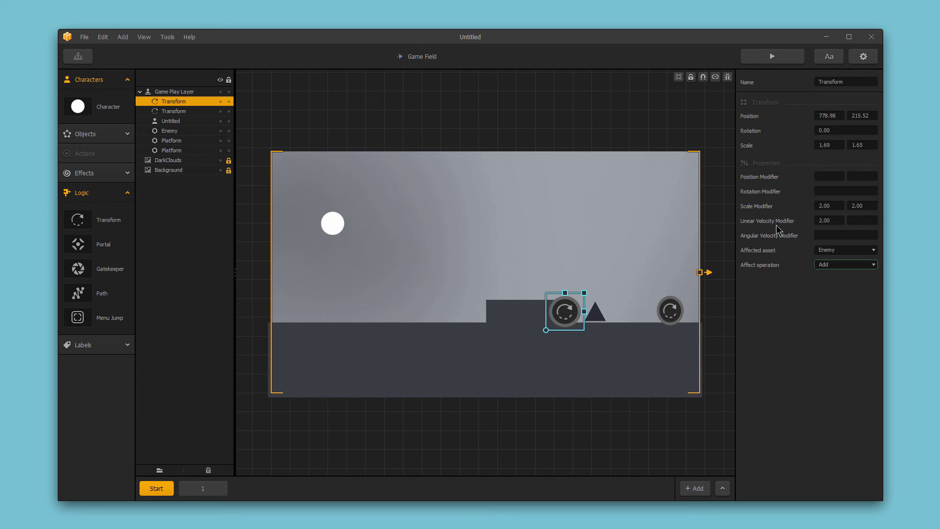
click(594, 316)
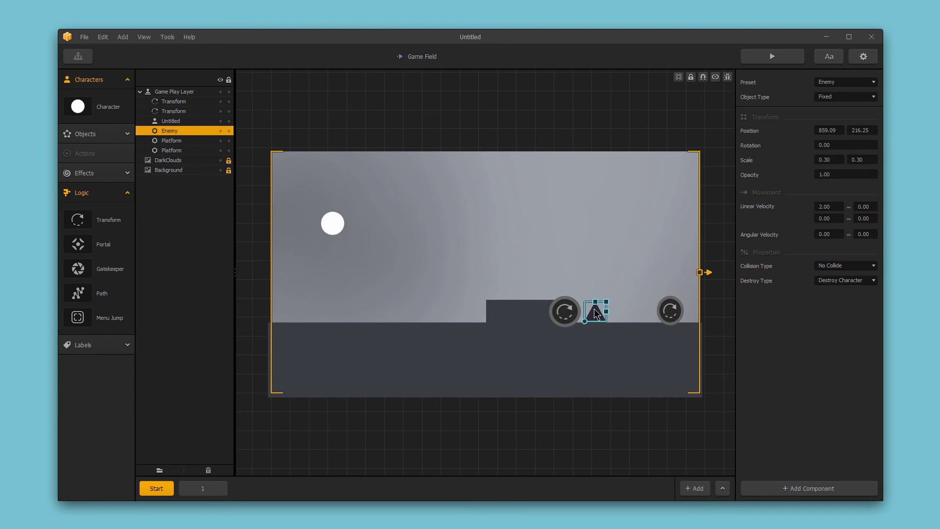
click(577, 314)
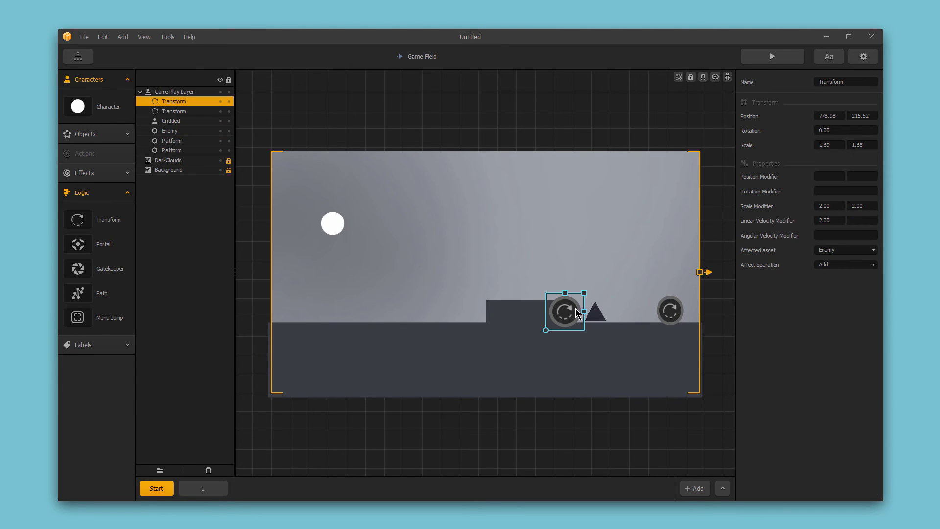
Play the scene in the 1136x640 iPhone5 preview to watch the enemy stop and grow.
click(773, 61)
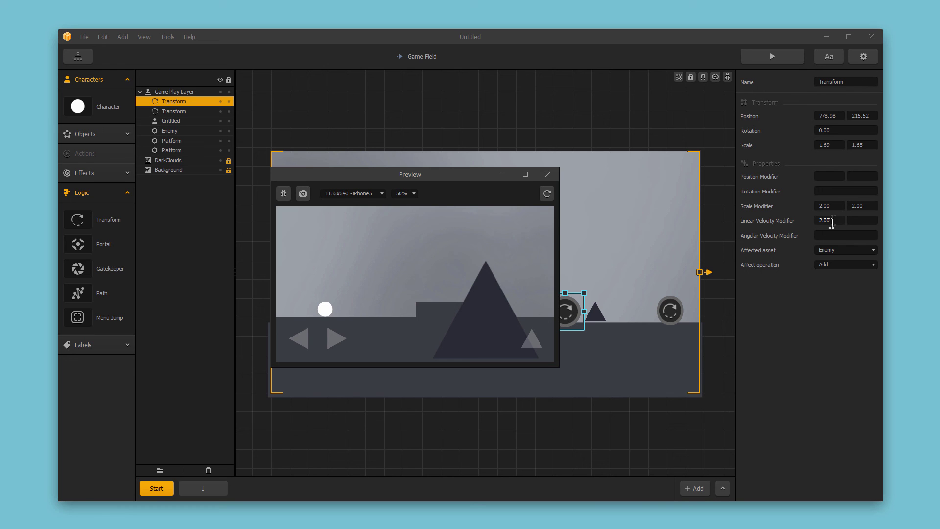
Change the second Transform's Affect operation from Add back to Replace.
click(829, 266)
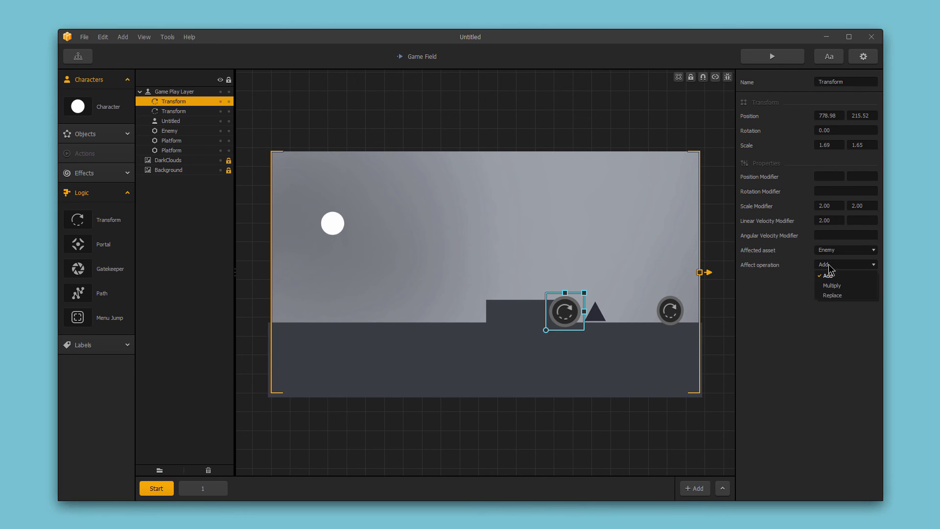
click(833, 295)
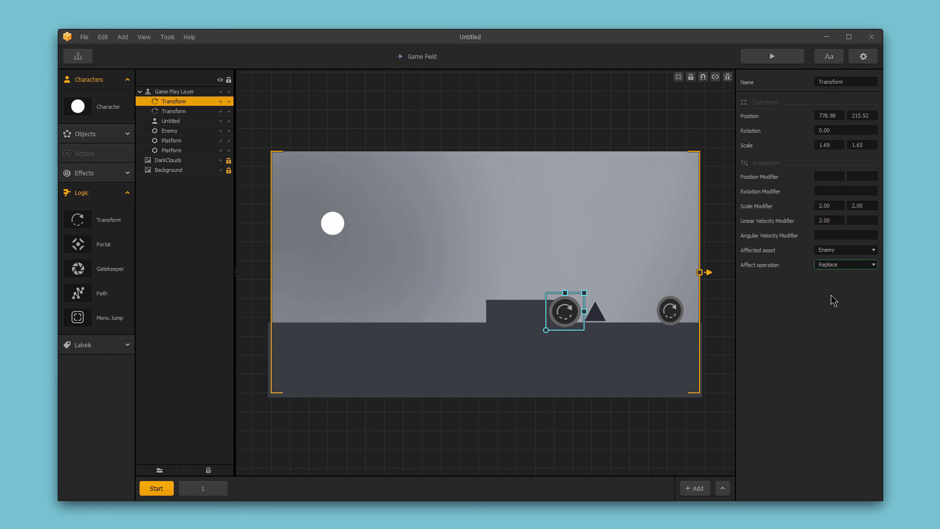